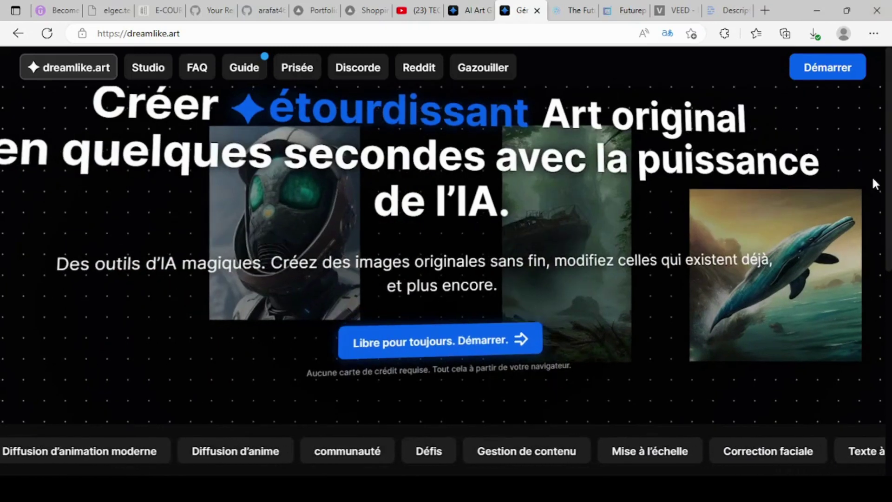
- Look over the dreamlike.art home page down to its footer, the guides page, and the sign-in prompt
scroll(888, 279, down, 2)
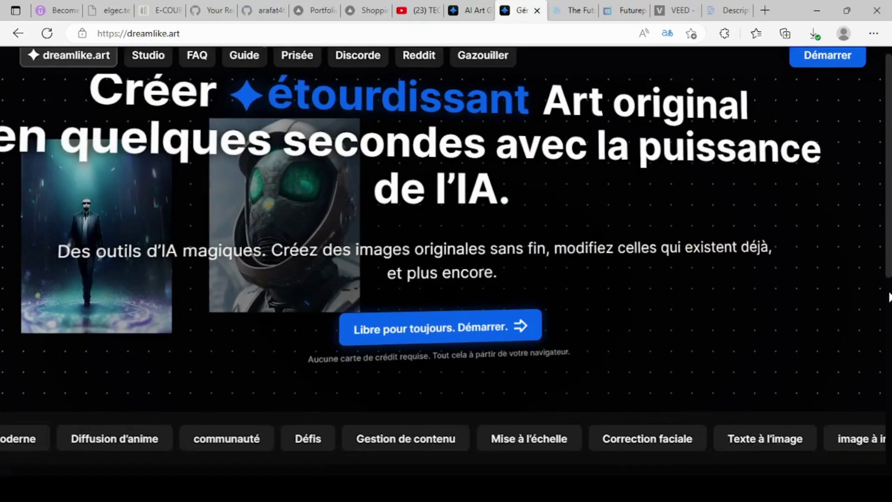
scroll(889, 322, down, 5)
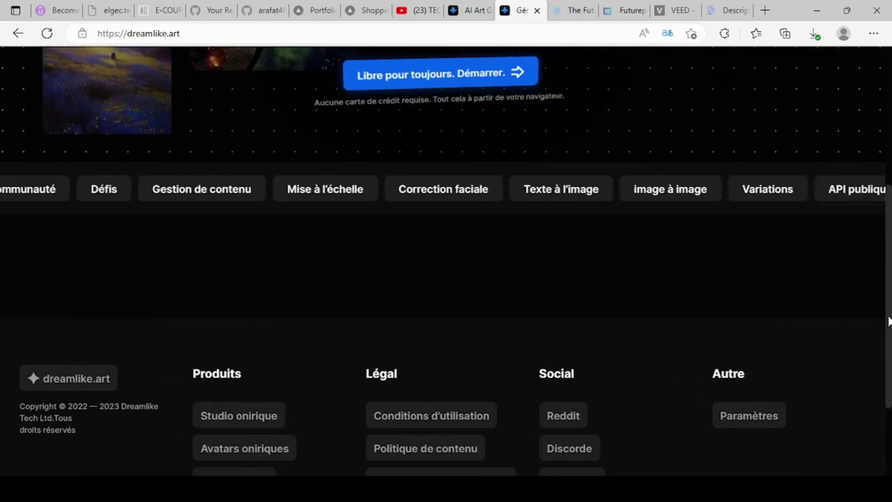
scroll(889, 425, down, 3)
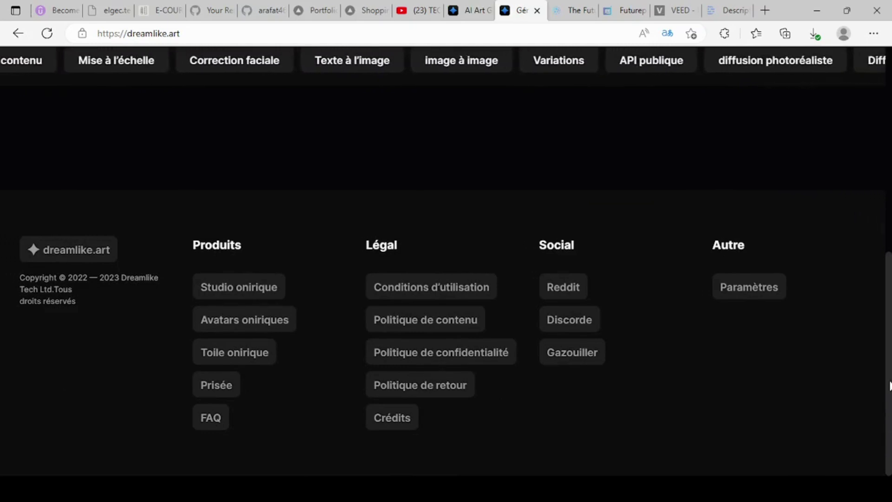
scroll(889, 375, up, 1)
scroll(889, 375, up, 2)
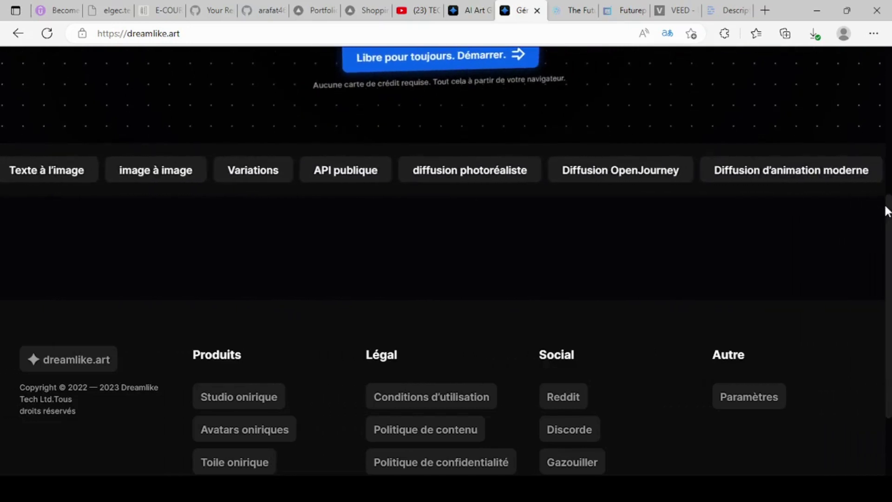
scroll(868, 93, up, 5)
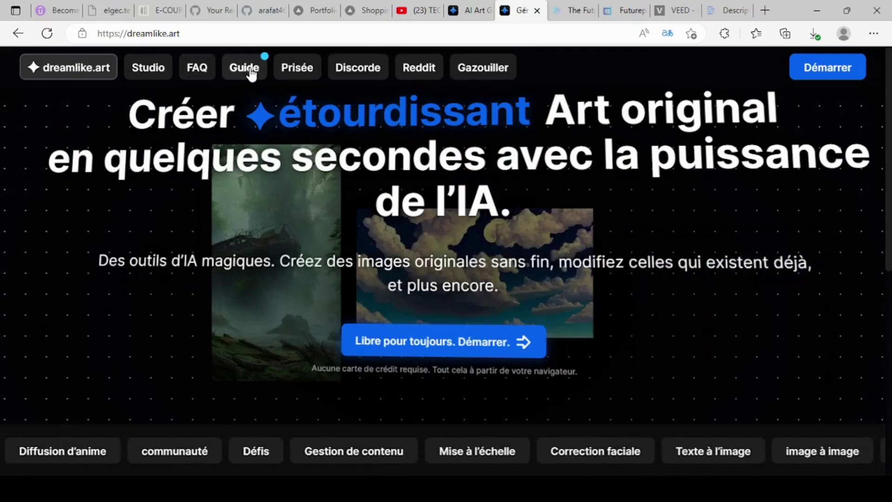
click(251, 72)
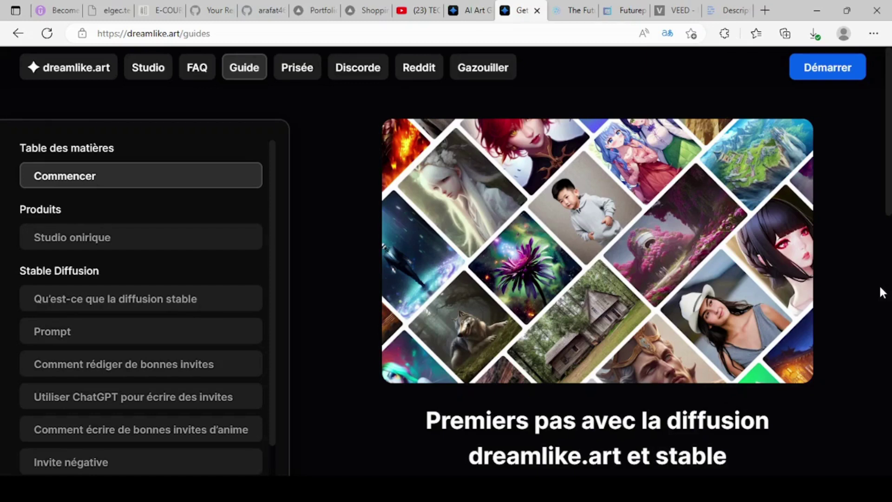
click(838, 74)
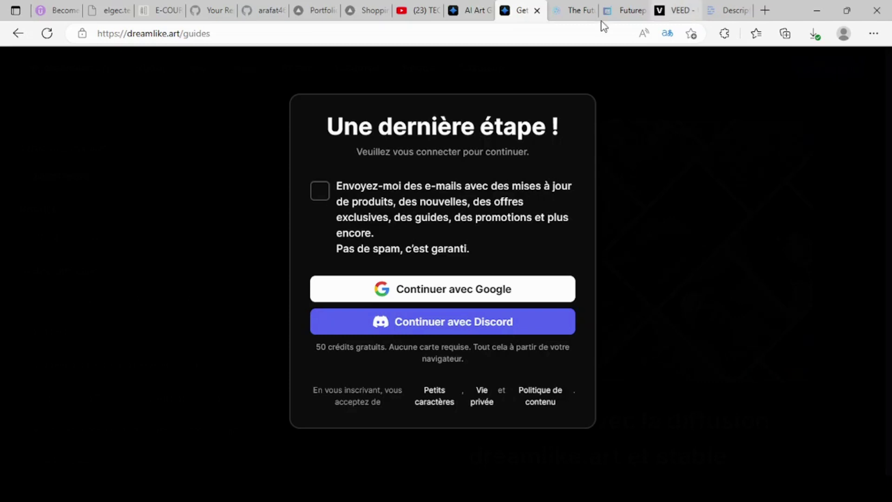
- Switch to the already open studio page and select the Dreamlike Photoreal 2.0 model for image generation
click(478, 11)
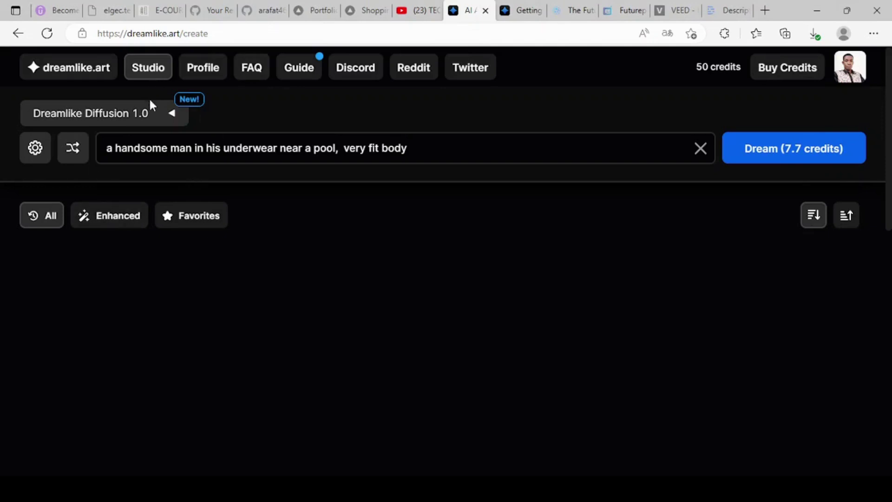
click(150, 114)
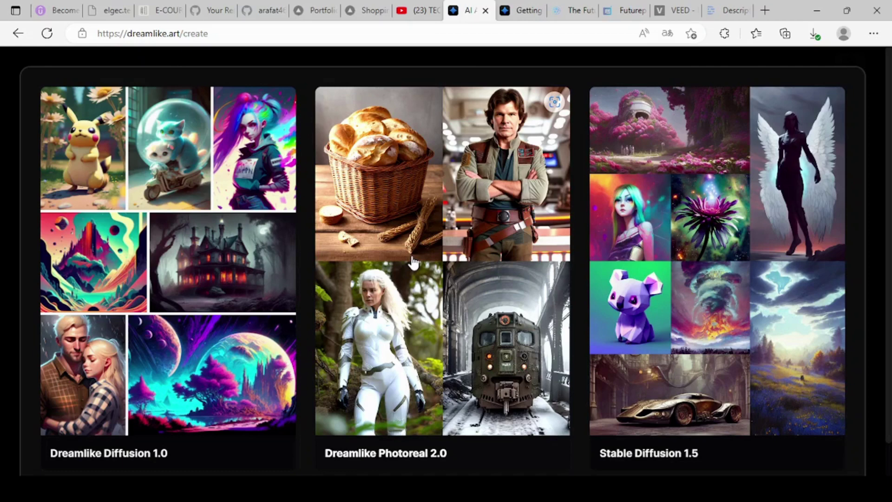
click(466, 340)
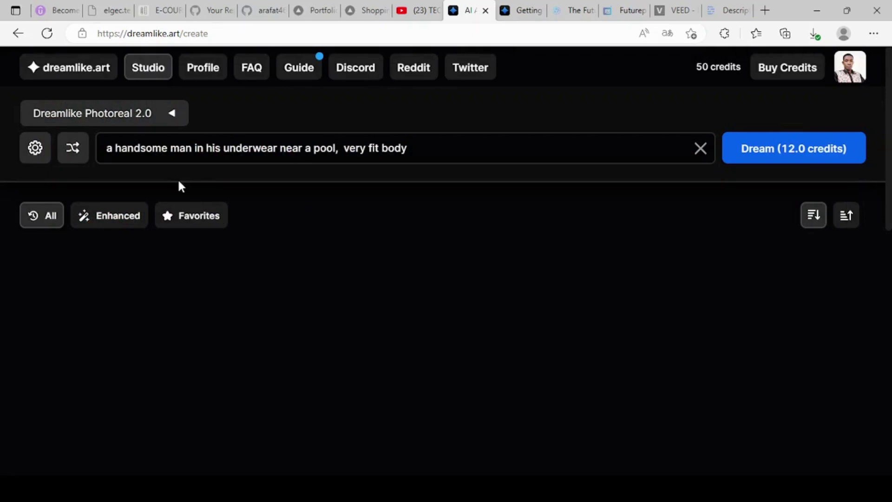
- Show the generation settings, set the number of images to 6, and check the available samplers
click(36, 160)
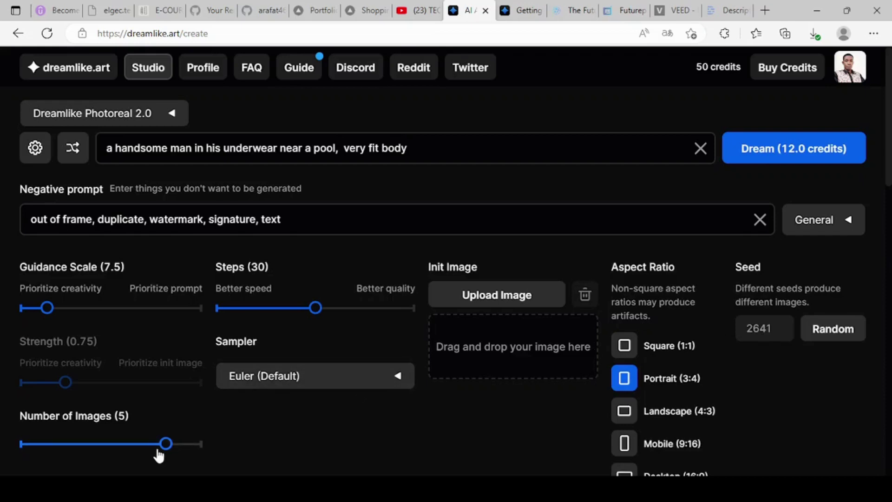
drag(166, 445, 196, 447)
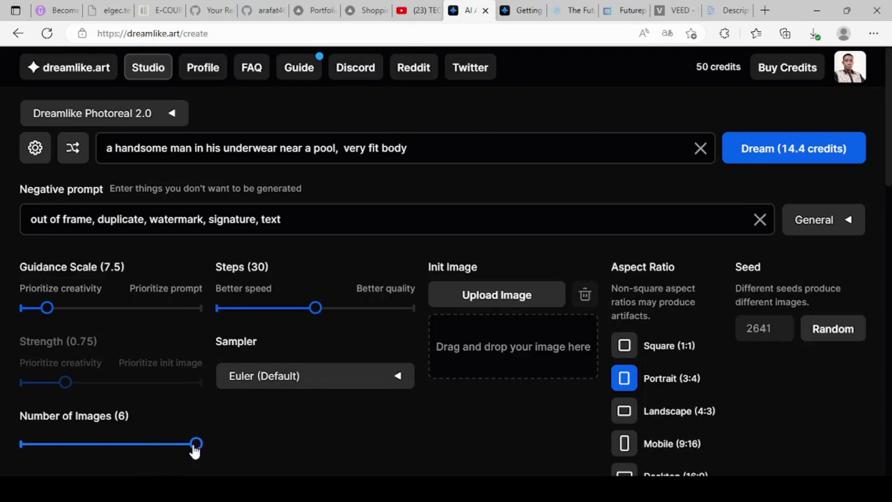
click(314, 383)
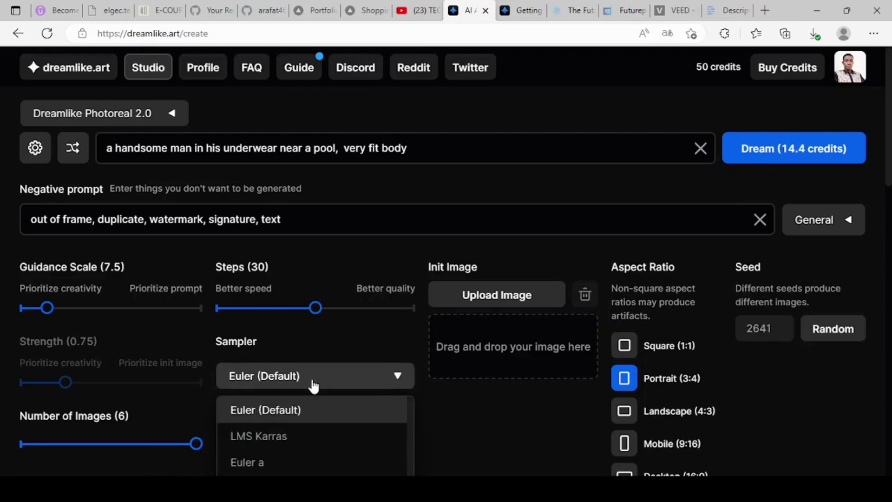
click(310, 352)
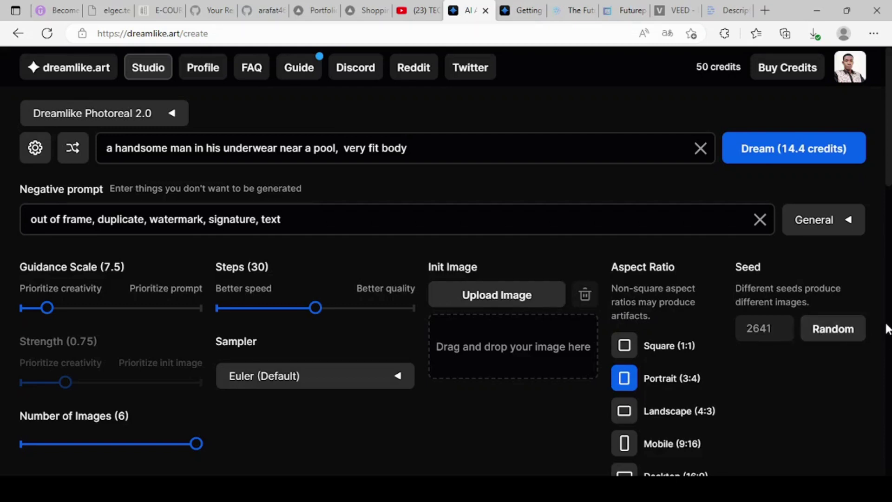
- Review the remaining generation settings and filter the image gallery to Enhanced
scroll(888, 406, down, 15)
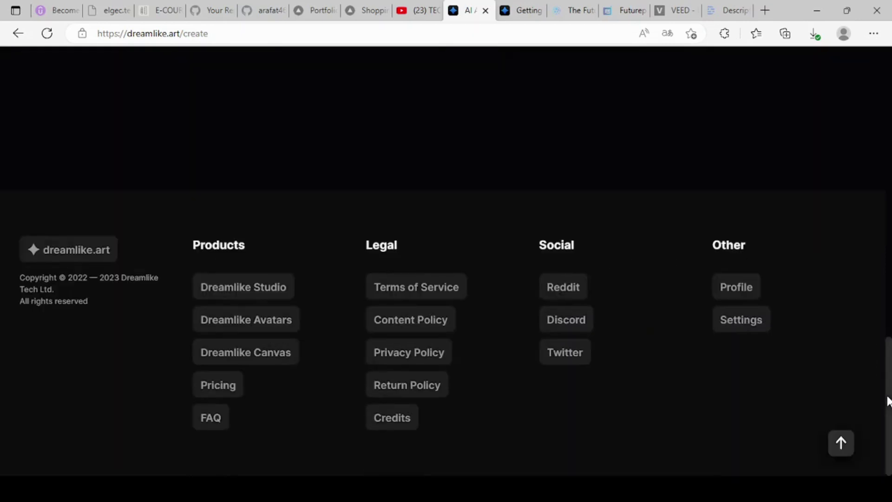
drag(887, 399, 885, 231)
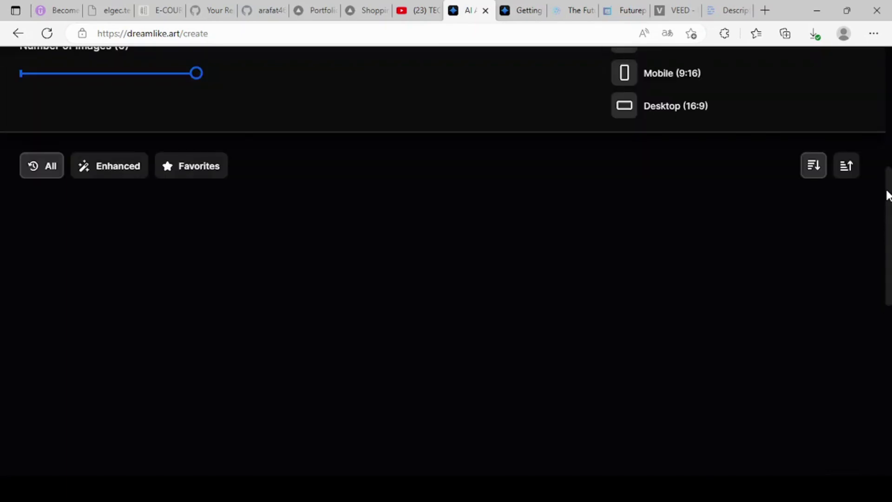
drag(888, 236, 844, 141)
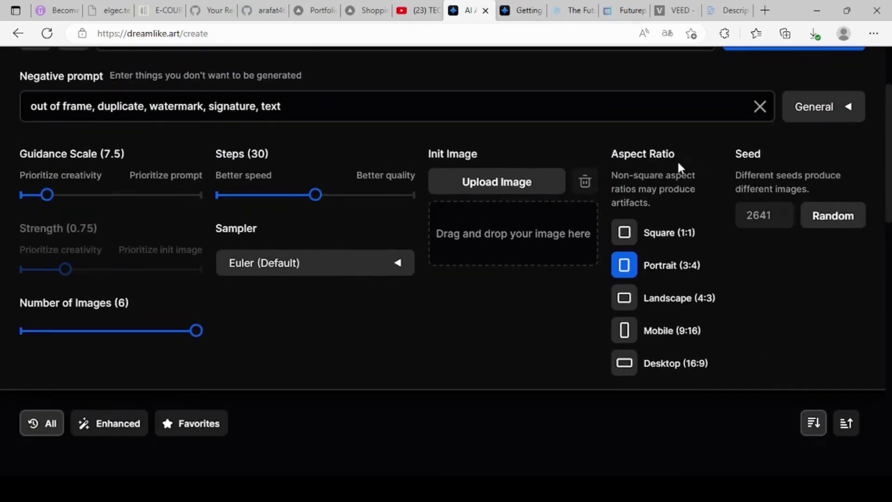
click(463, 109)
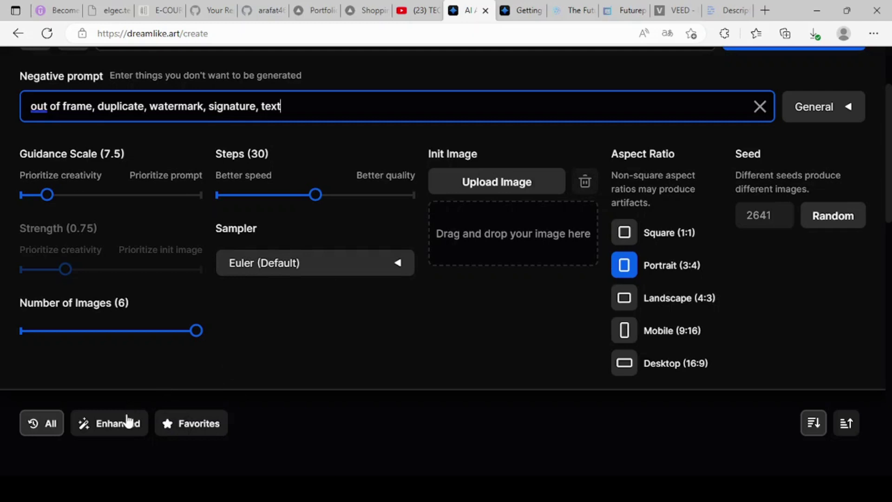
click(129, 423)
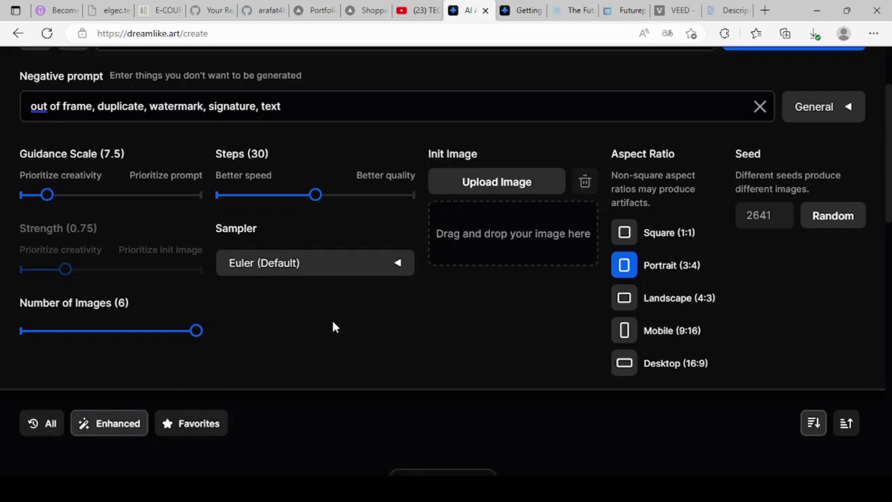
- Generate the images from the current prompt and negative prompt, and hide the generation settings
click(628, 116)
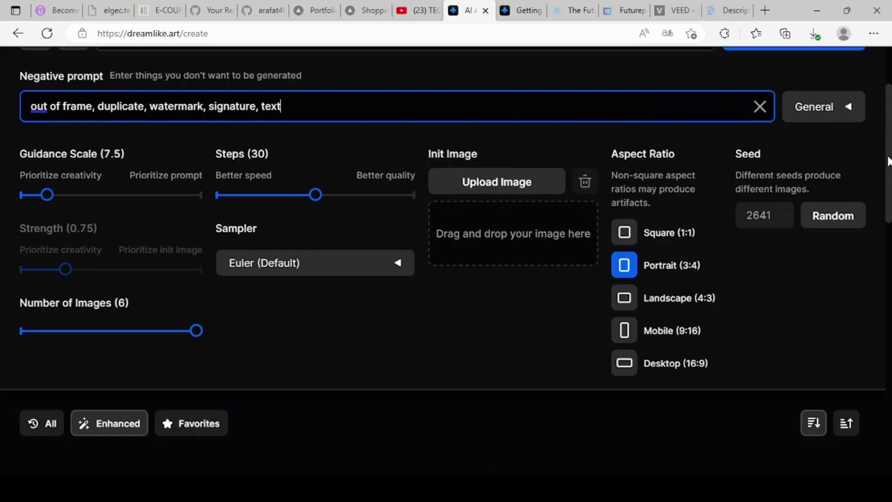
drag(887, 158, 887, 108)
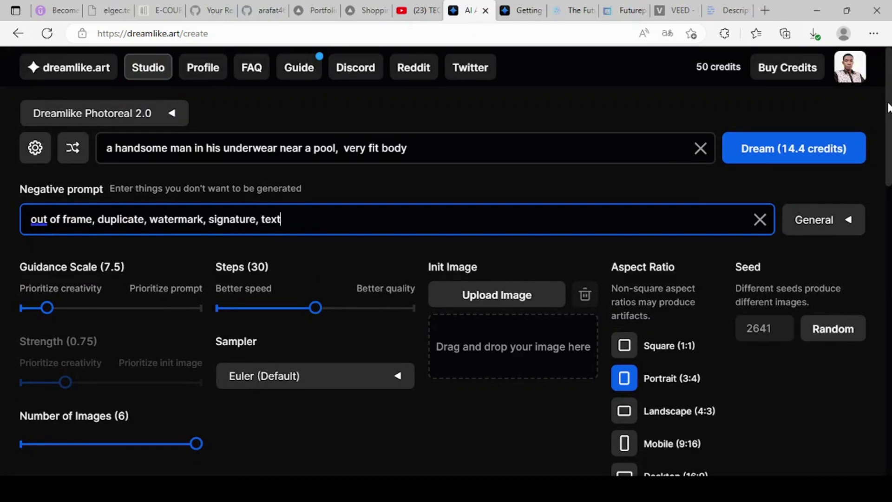
click(844, 153)
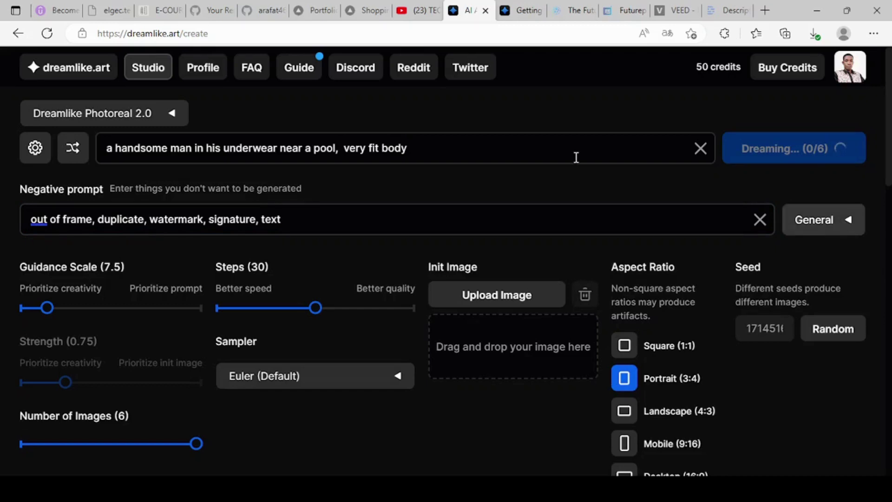
click(39, 152)
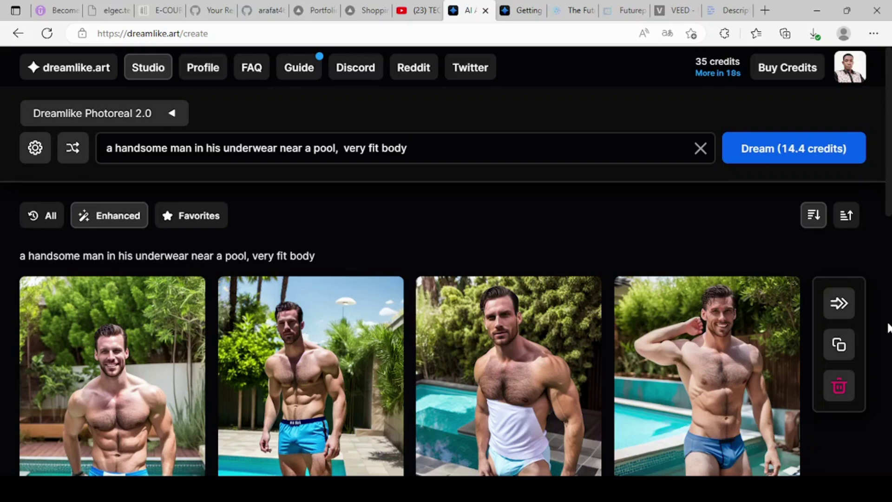
- Browse the generated poolside images and inspect the enlarged view and details of the turquoise-shorts image and the first image
scroll(888, 205, down, 2)
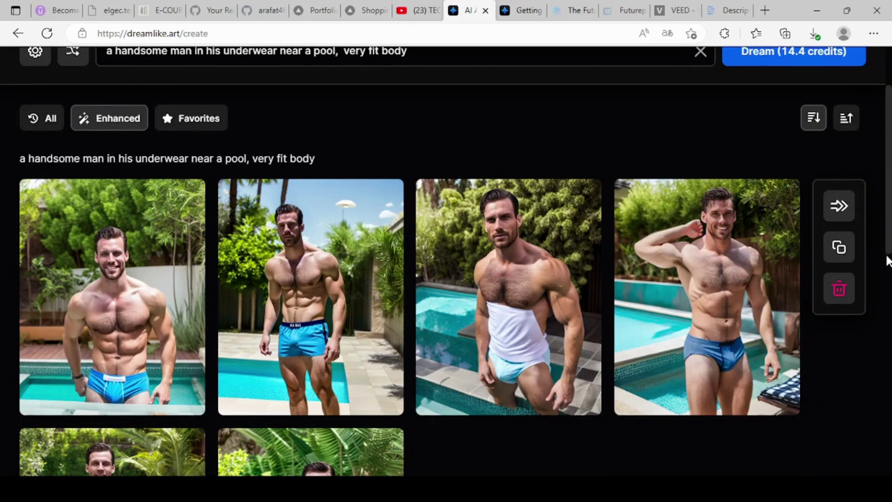
scroll(888, 289, down, 2)
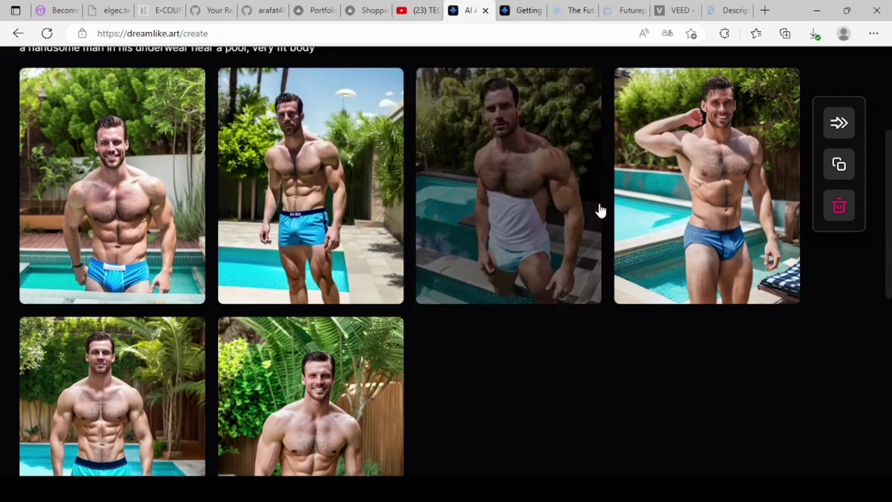
mouse_move(641, 209)
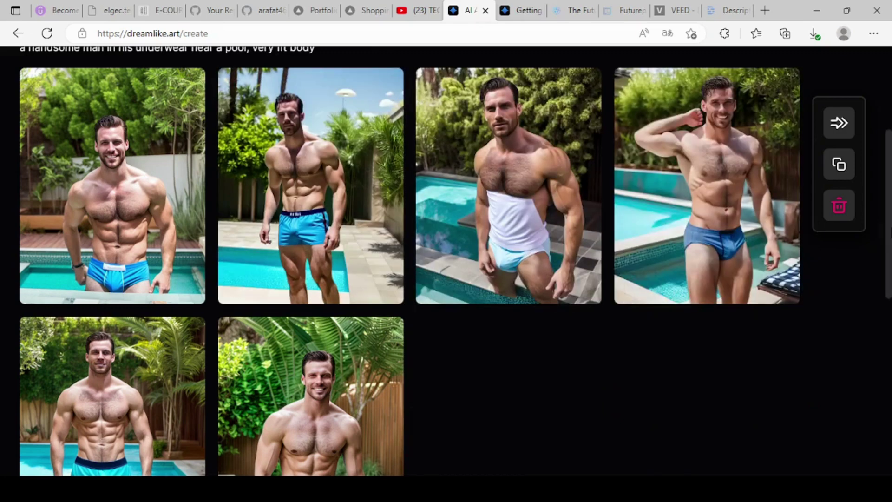
scroll(887, 279, down, 5)
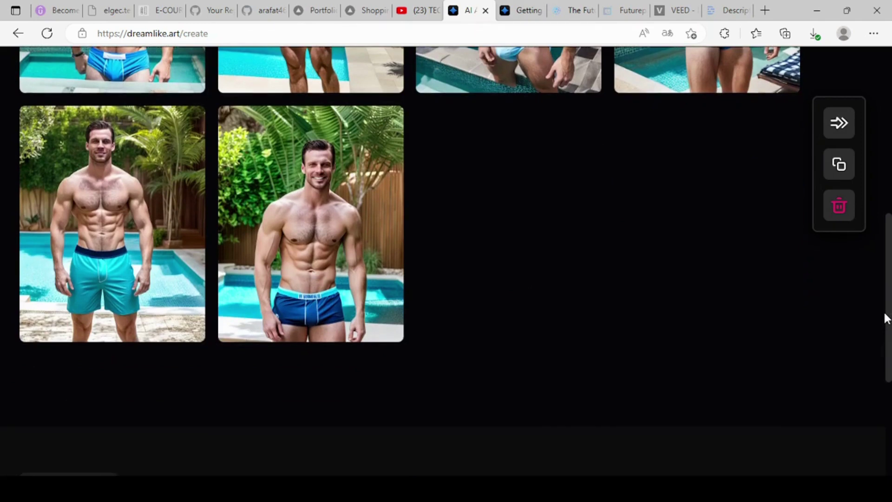
scroll(887, 311, up, 1)
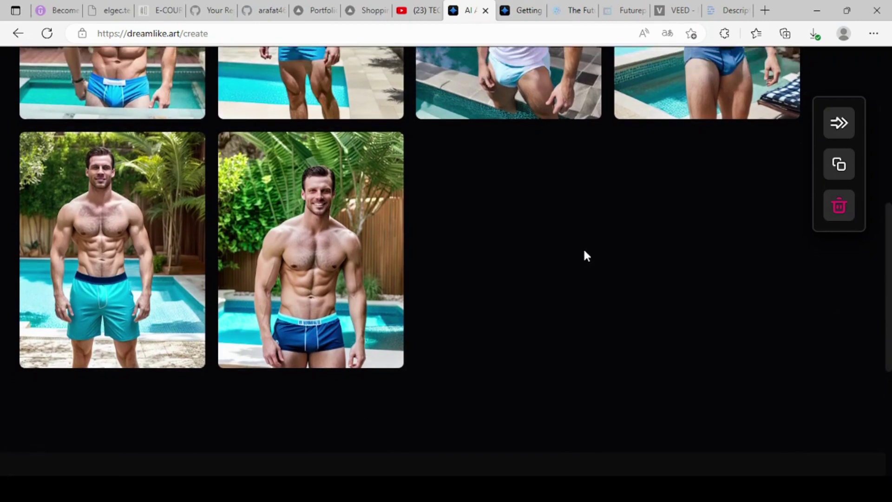
click(120, 237)
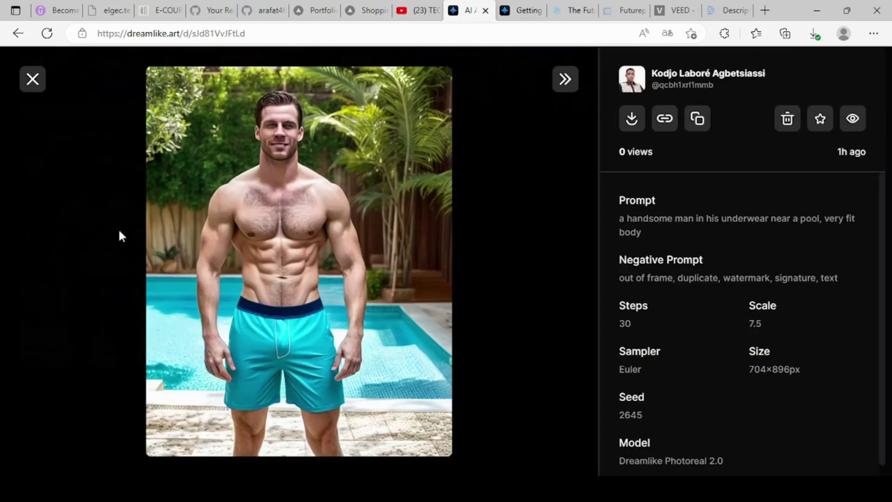
mouse_move(191, 236)
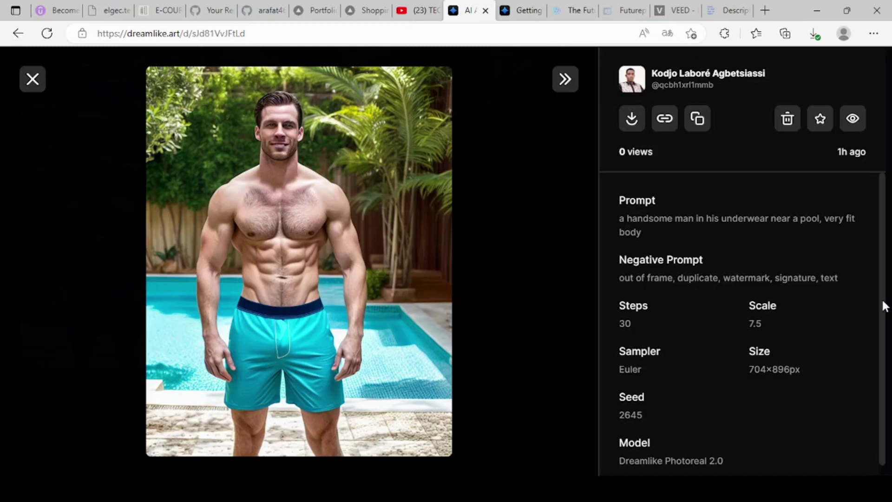
drag(884, 372, 881, 245)
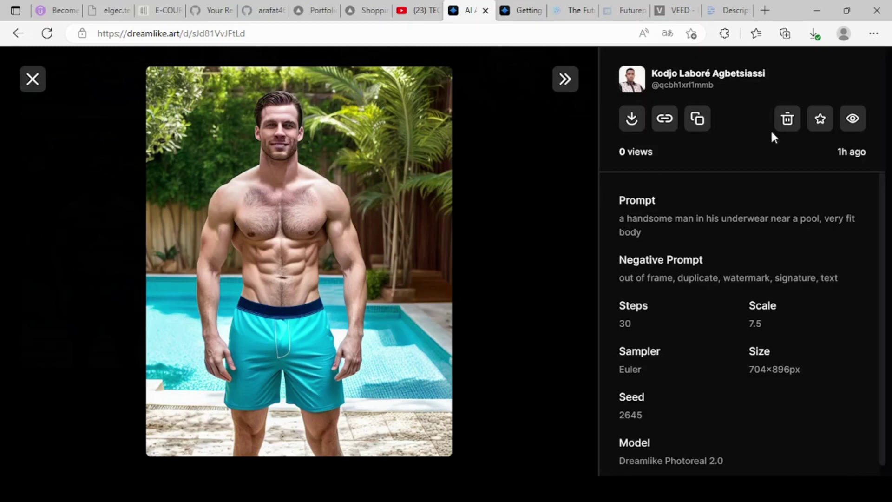
click(37, 86)
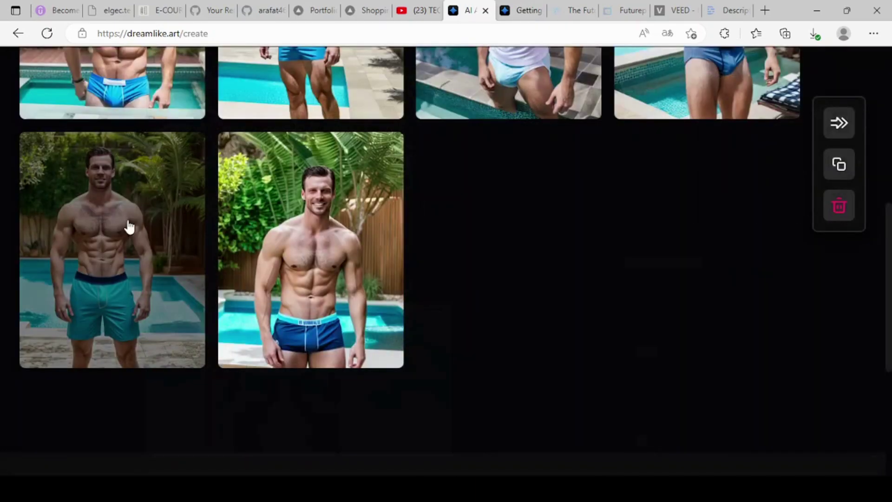
click(141, 67)
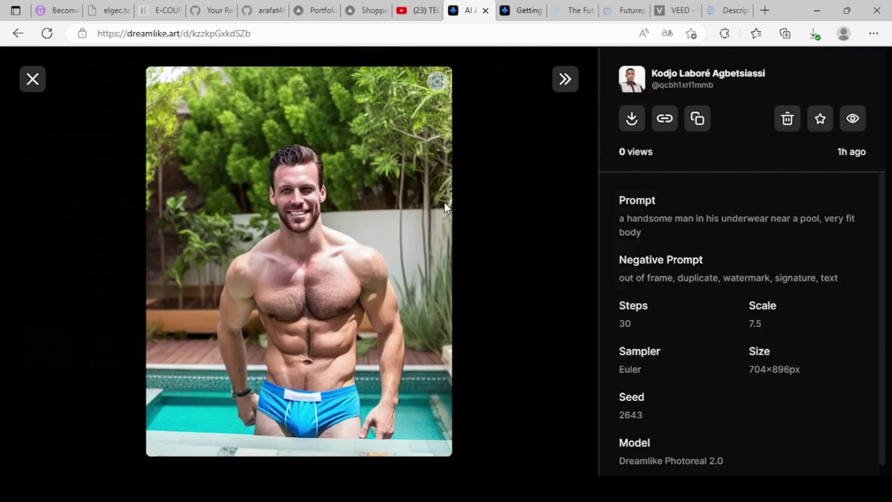
click(31, 82)
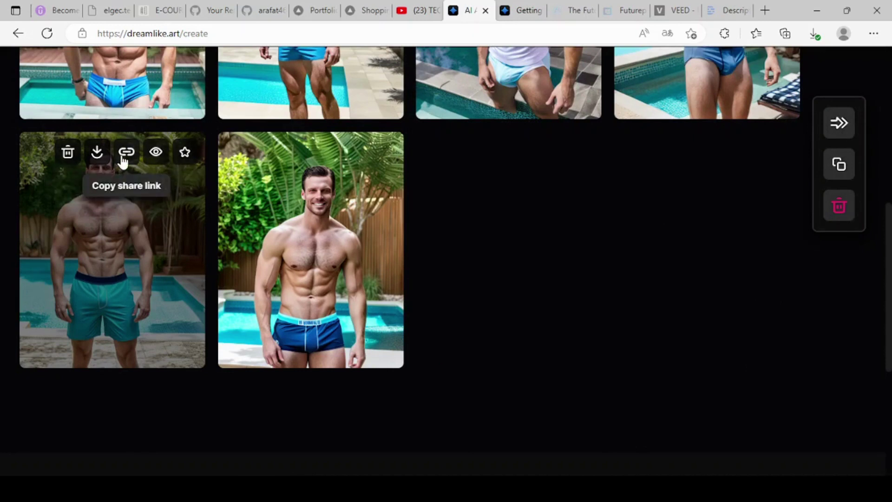
- Mark the turquoise-shorts image as a favorite and filter the gallery to Favorites
click(185, 153)
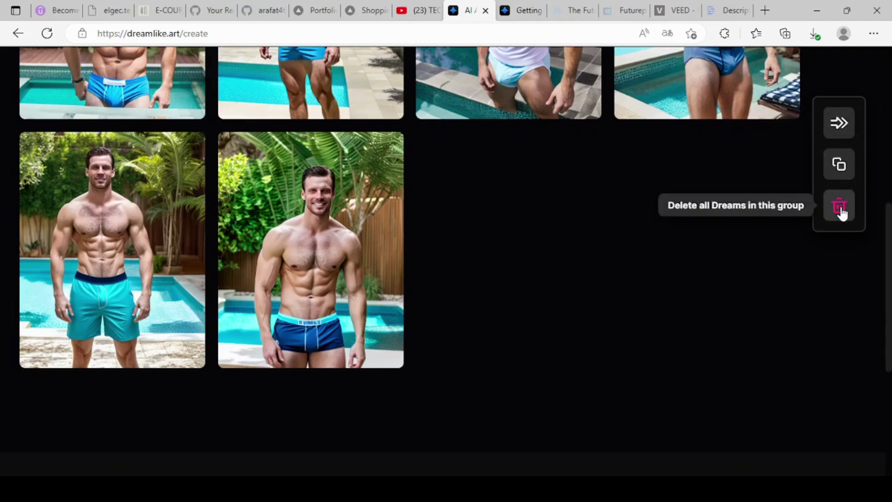
scroll(888, 348, up, 5)
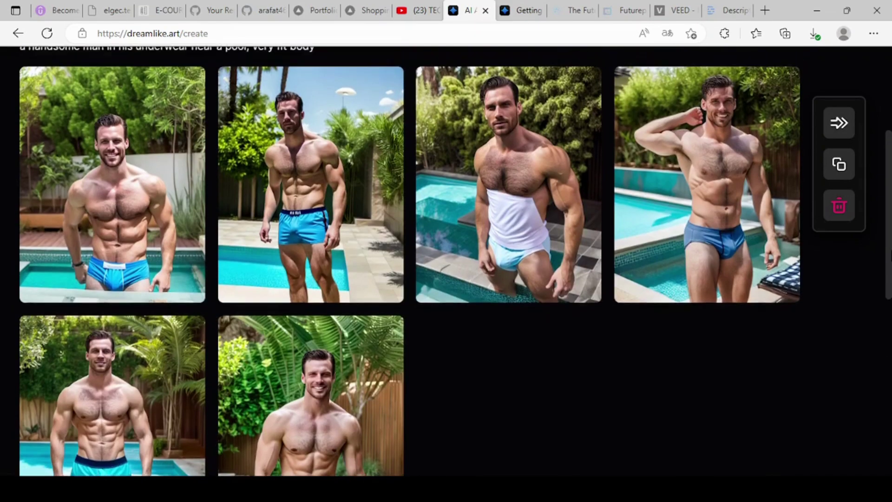
scroll(854, 218, up, 3)
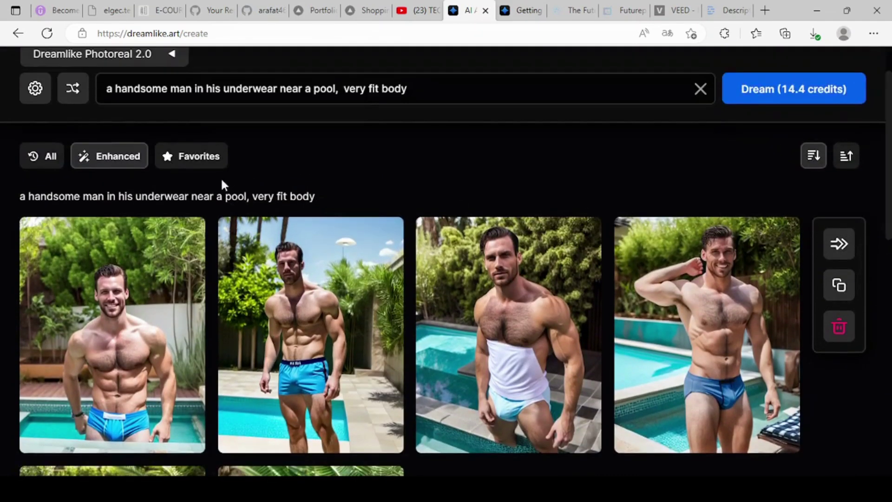
click(193, 157)
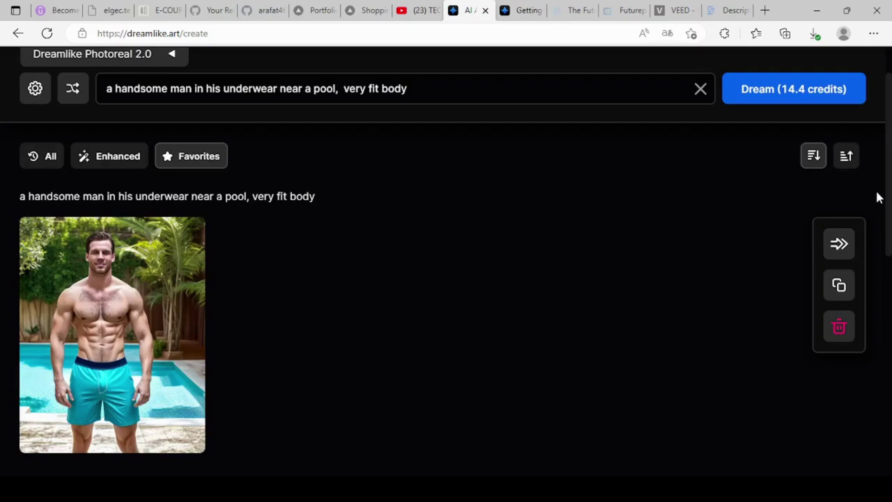
scroll(888, 128, up, 2)
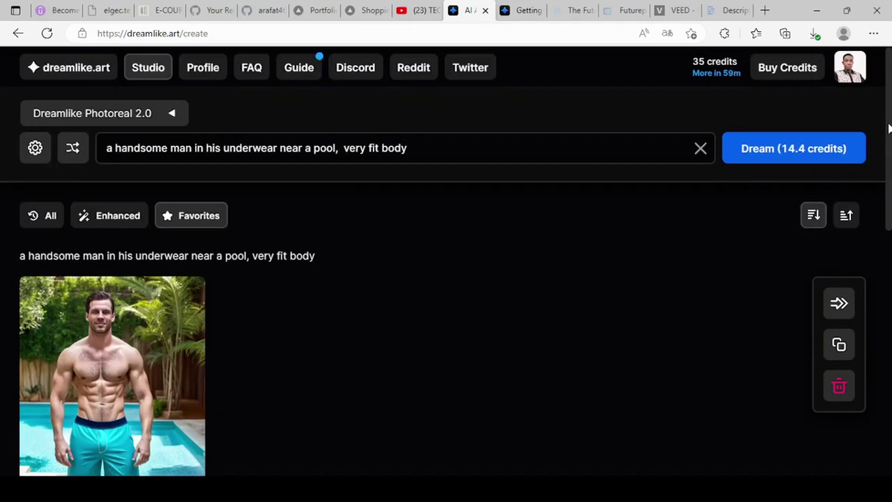